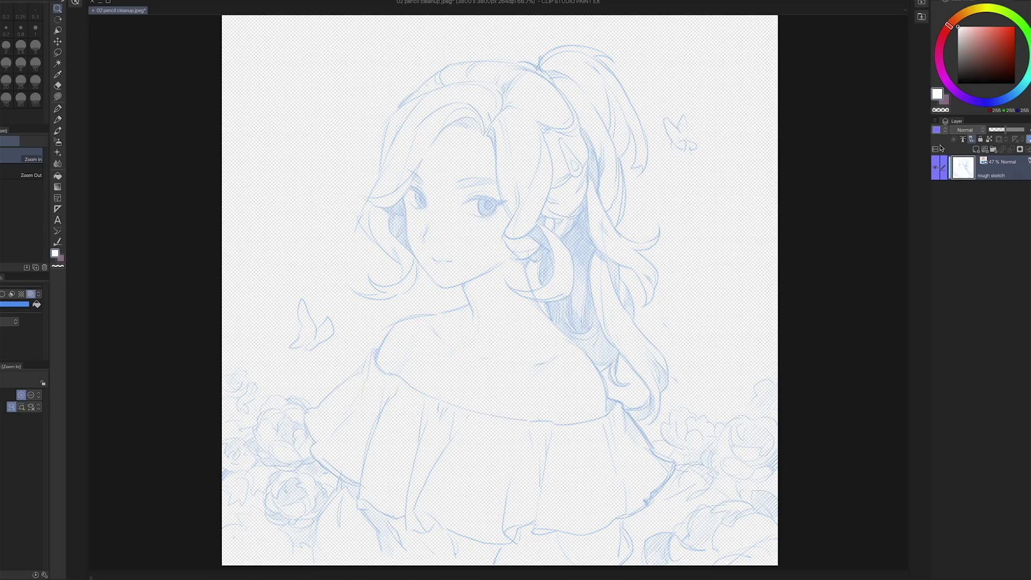
Step: Add a raster layer beneath the rough sketch layer and fill it with white
click(977, 151)
drag(965, 189, 964, 163)
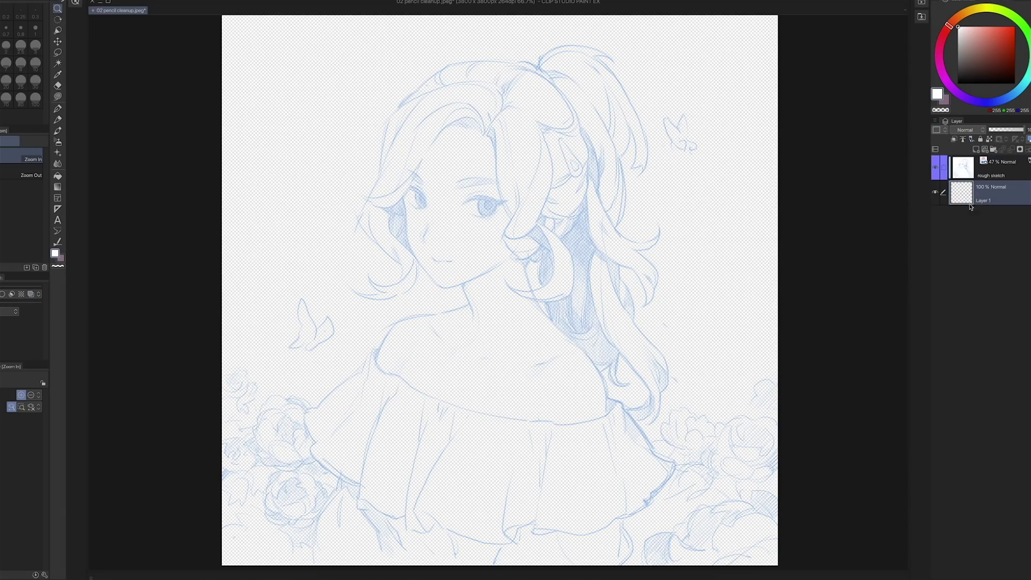
key(alt+BackSpace)
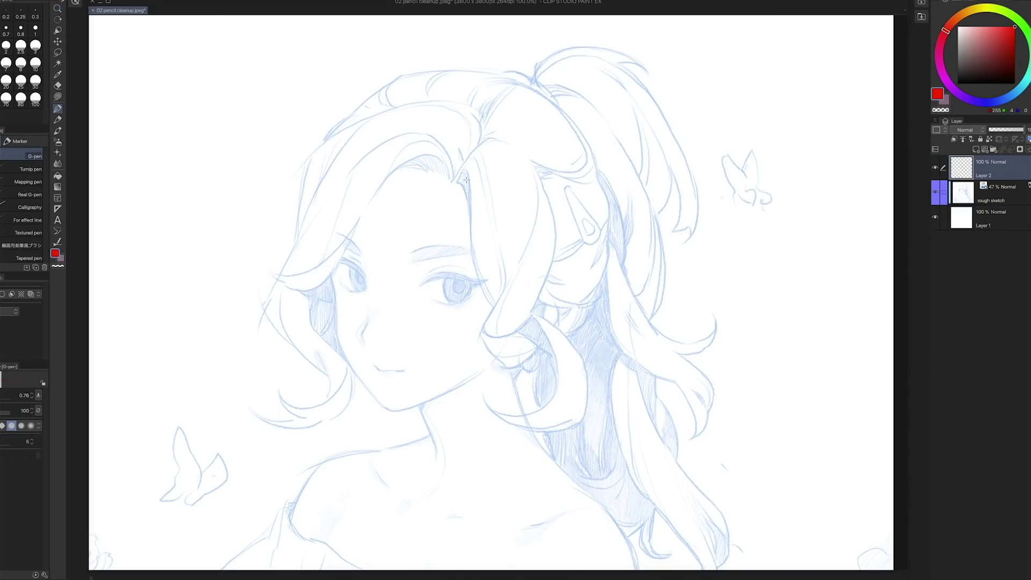
Step: Mark parts of the outer hair contour and front locks with red G-pen strokes on a layer above the sketch
drag(300, 150, 522, 67)
drag(544, 181, 533, 325)
drag(537, 326, 495, 412)
mouse_move(270, 292)
mouse_down()
mouse_move(262, 305)
mouse_move(326, 366)
mouse_up()
drag(330, 375, 330, 385)
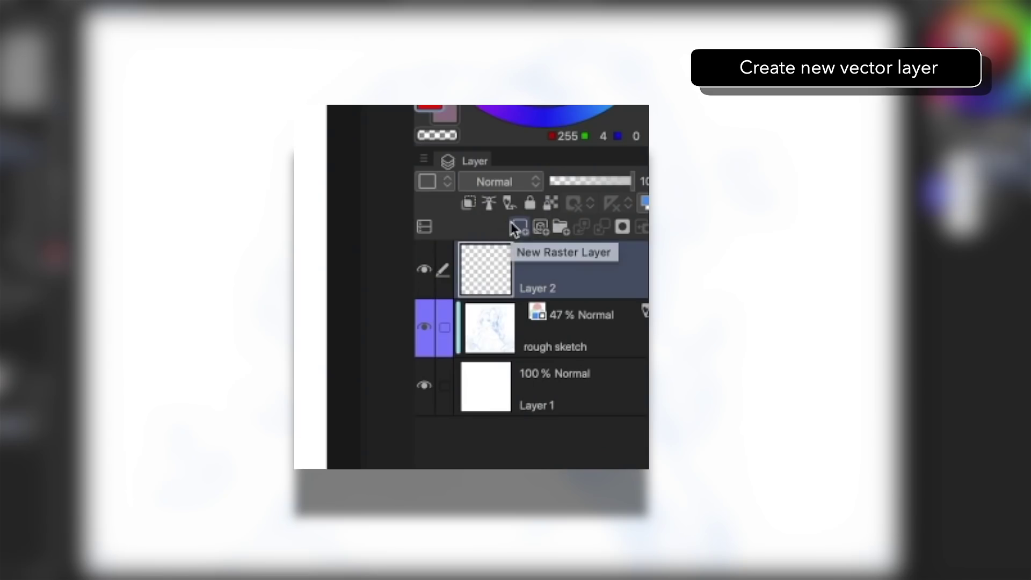
Step: Add a vector layer and try one long black Curve tool line, size 0.80, over the crown of the hair
click(541, 228)
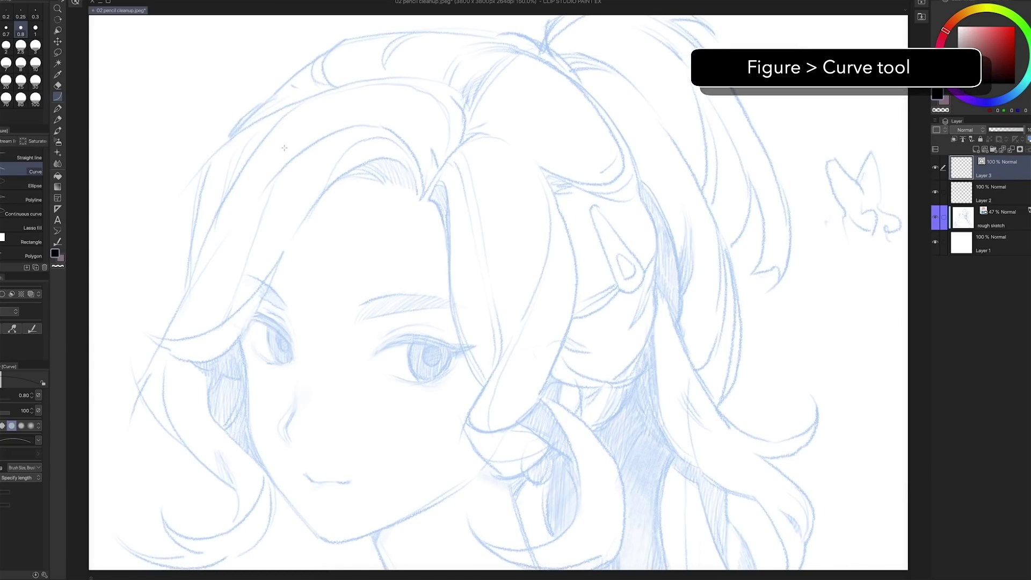
scroll(499, 151, up, 3)
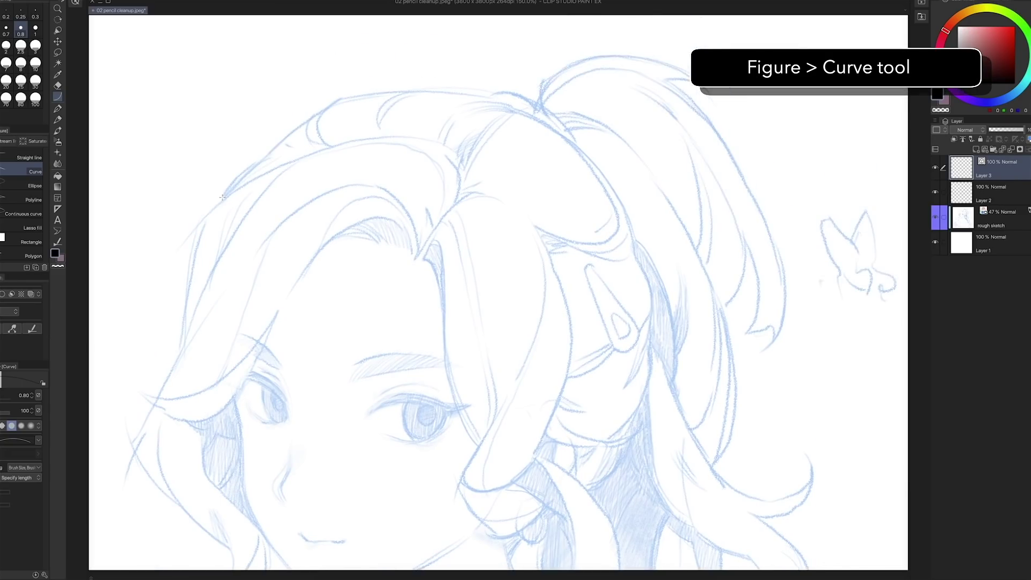
mouse_move(223, 198)
mouse_down()
mouse_move(242, 140)
mouse_move(322, 84)
mouse_move(521, 109)
mouse_up()
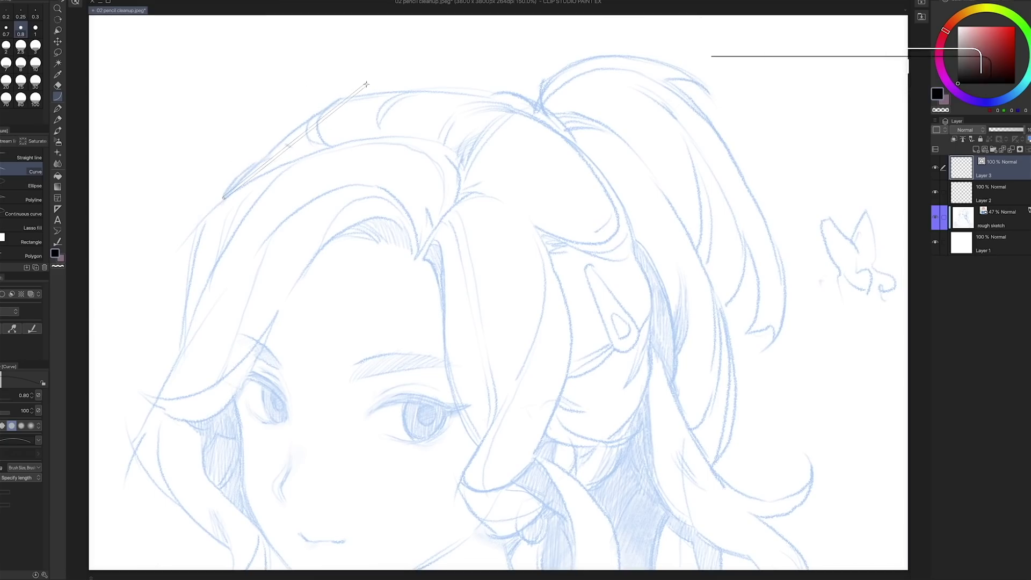
click(315, 51)
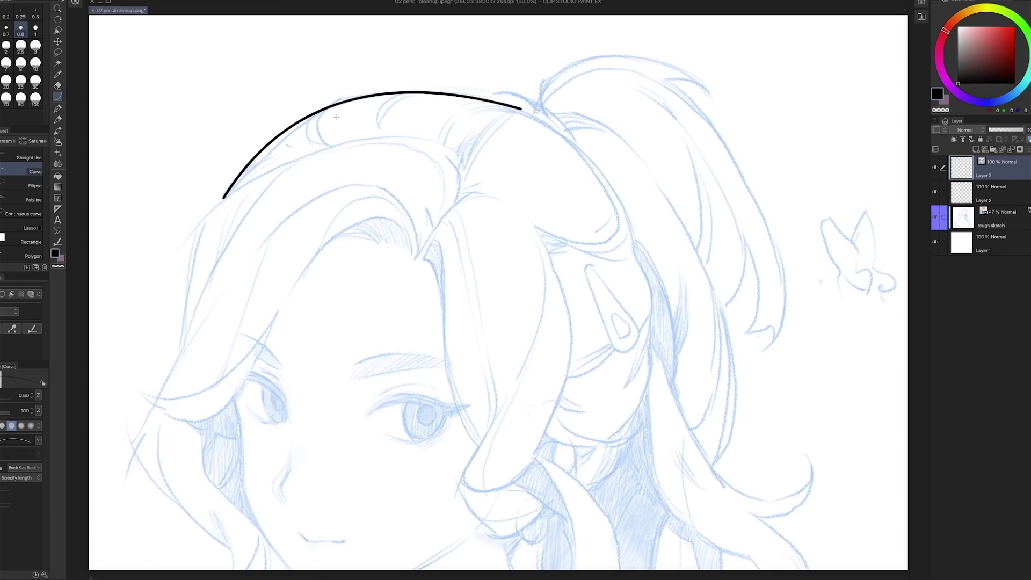
key(ctrl+z)
Step: Draw a shorter curve along the front of the crown and turn on Vector magnet for the Curve tool
drag(220, 202, 481, 107)
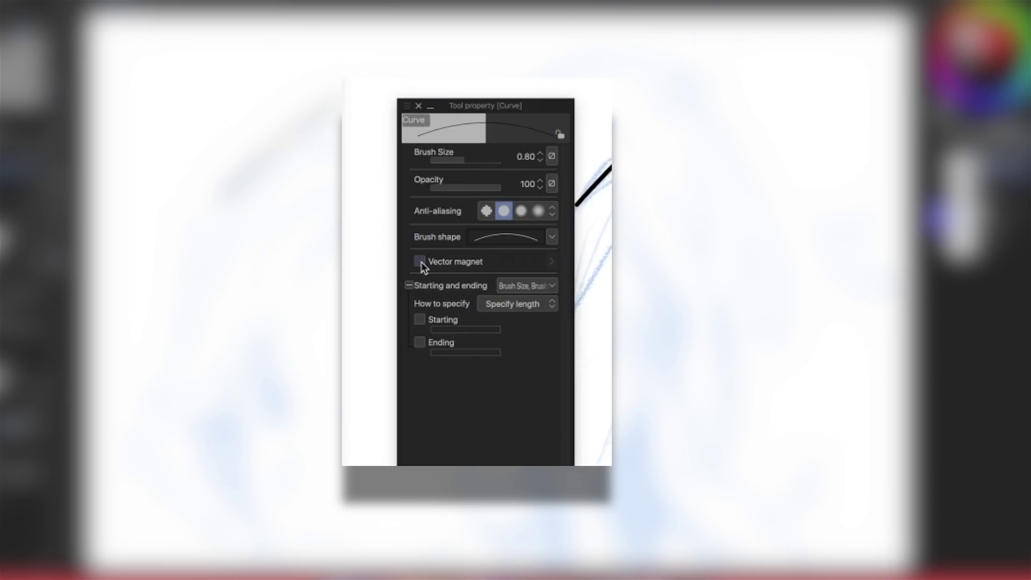
click(419, 263)
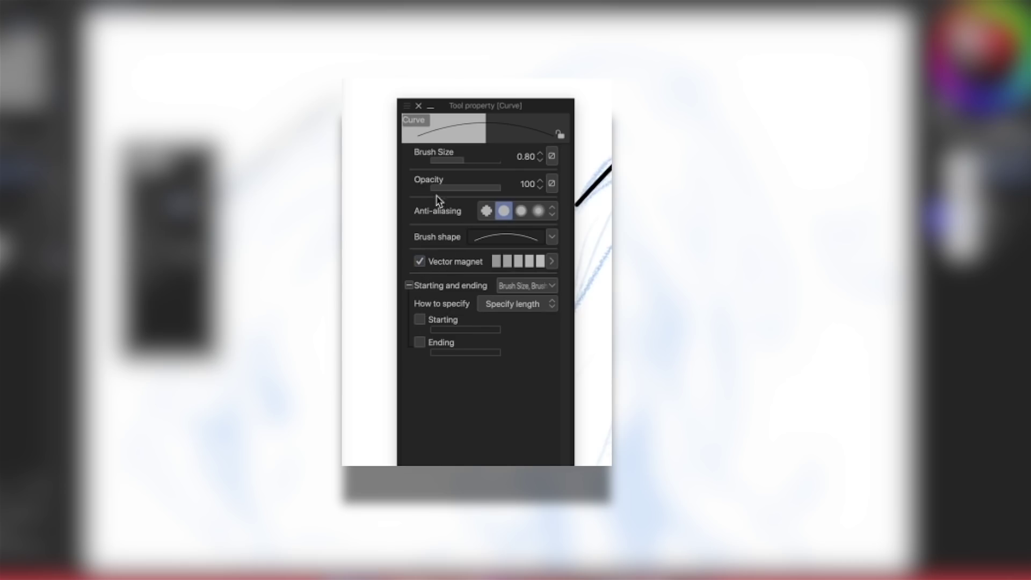
drag(459, 104, 431, 117)
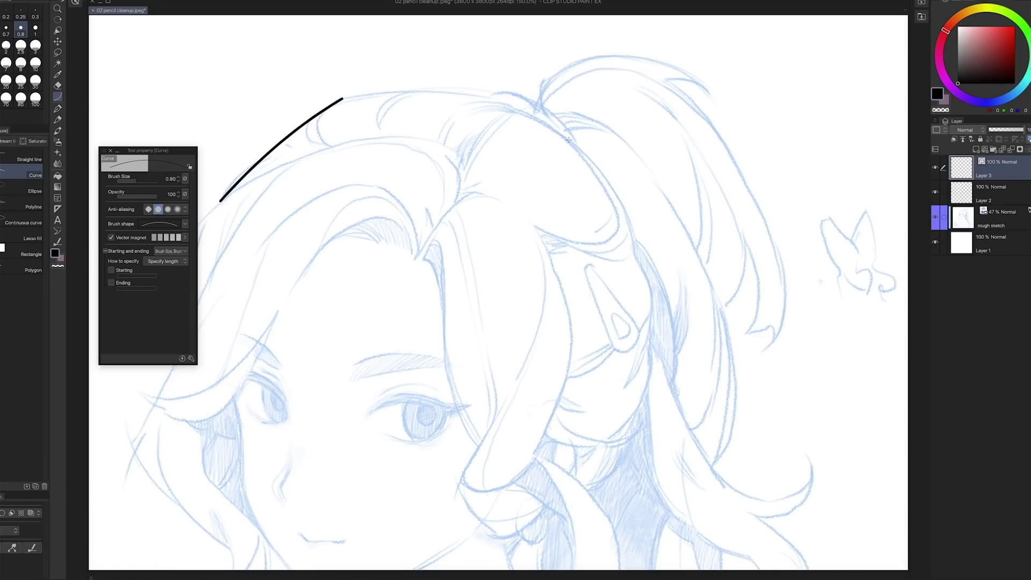
Step: Draw a curve over the crown from the back of the head to the end of the first curve
drag(571, 142, 360, 91)
mouse_move(323, 145)
mouse_down()
mouse_move(286, 161)
mouse_move(295, 157)
mouse_up()
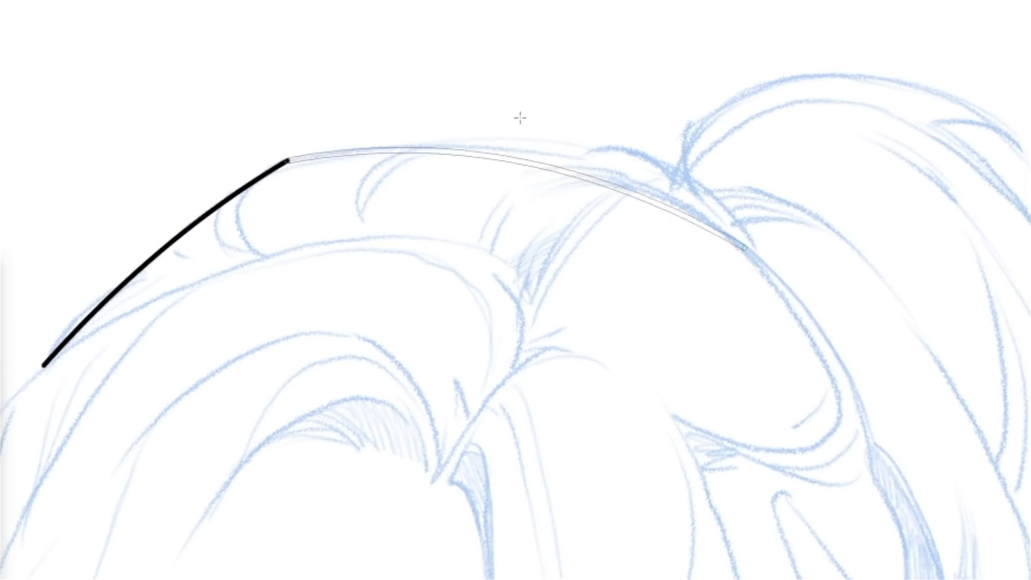
click(593, 104)
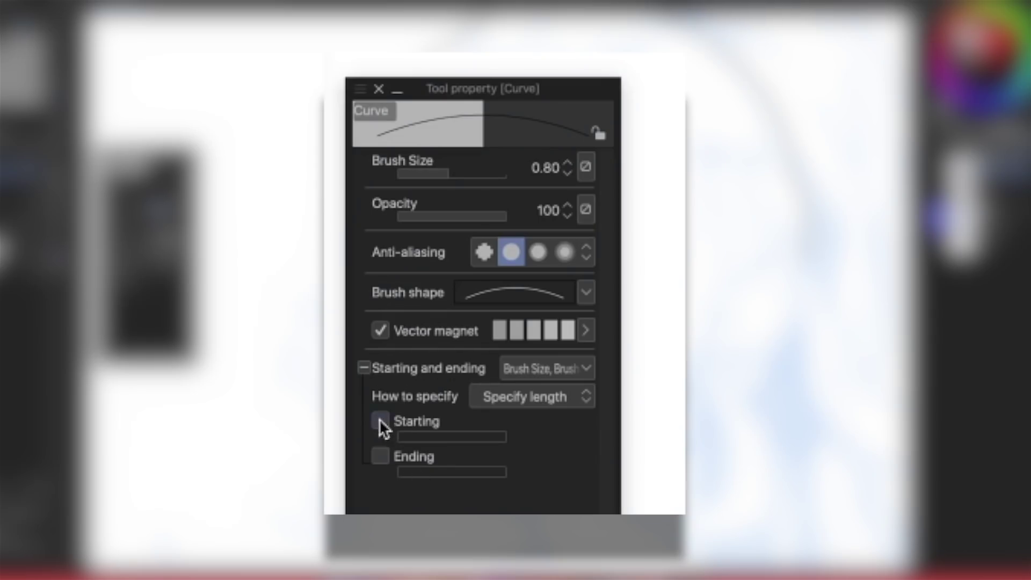
Step: Turn on the Starting taper at 5.0 for the Curve tool and draw a tapered curve
click(381, 421)
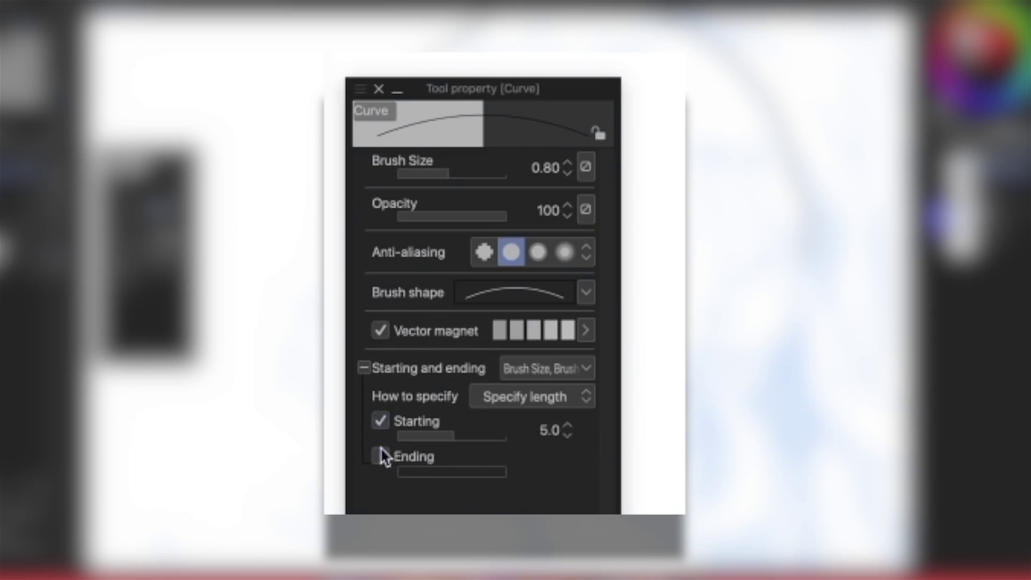
drag(294, 303, 429, 227)
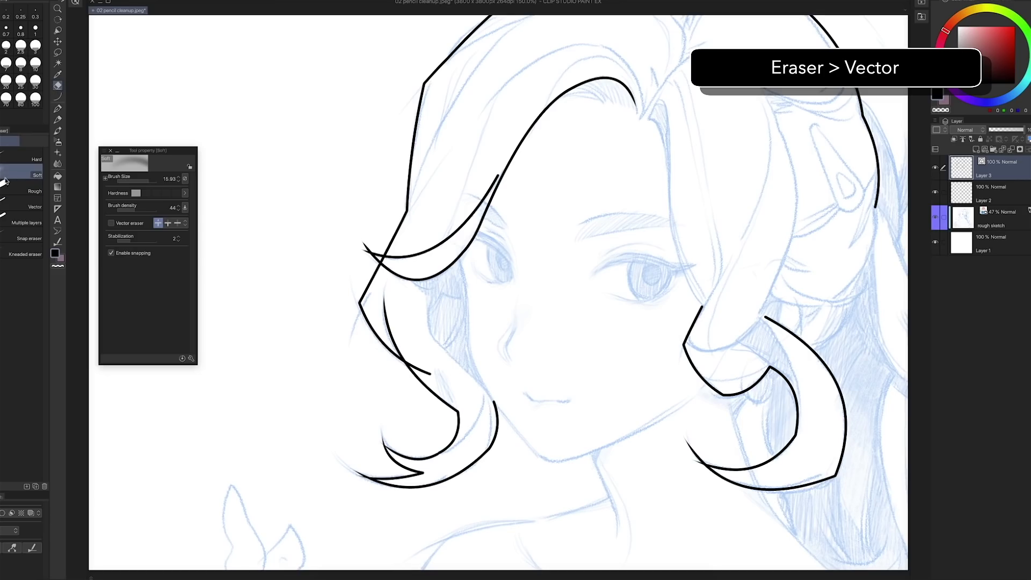
Step: Trim the overlapping line ends on the hair locks beside the face with the Vector eraser
click(29, 207)
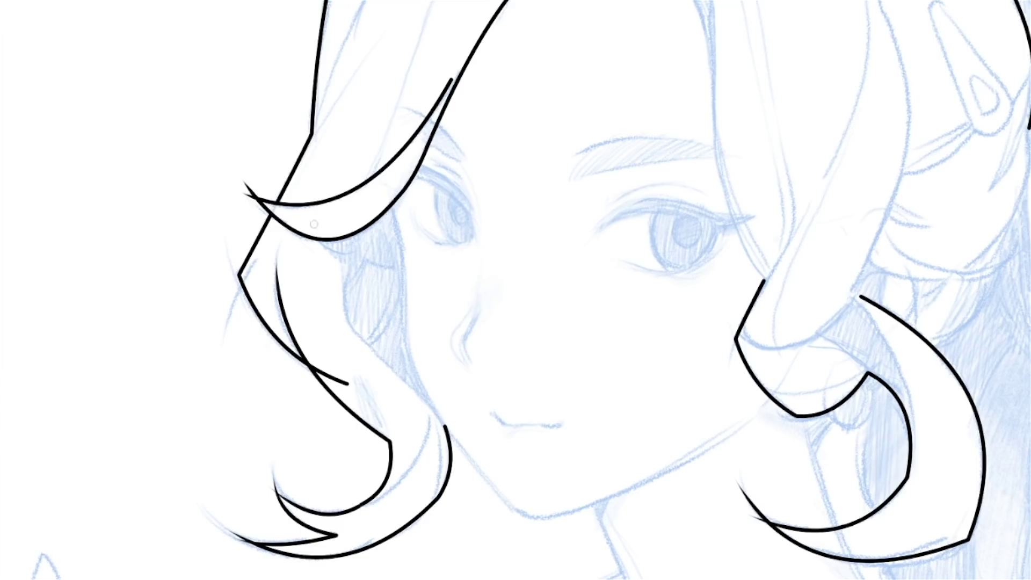
drag(256, 193, 262, 188)
click(336, 375)
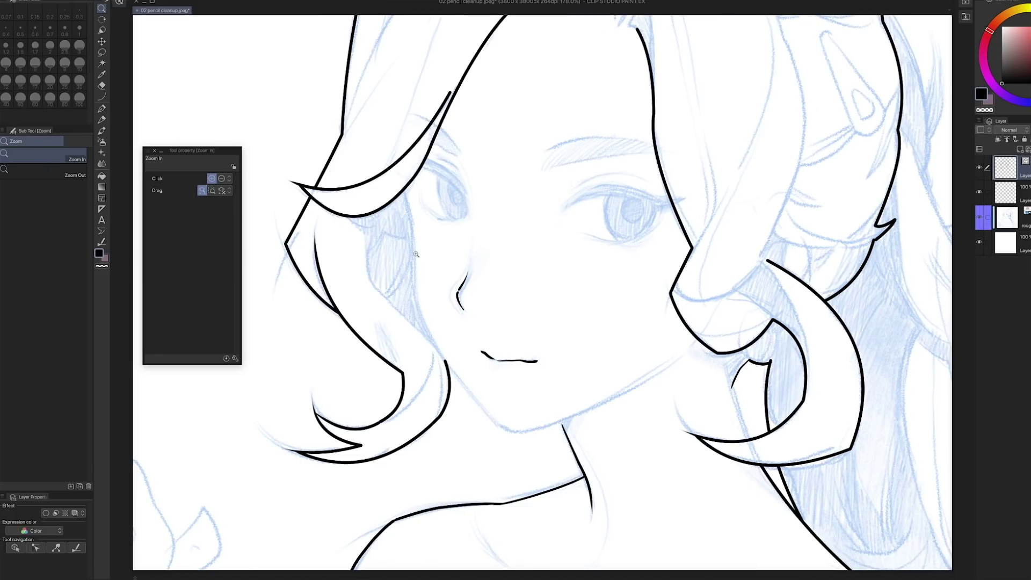
Step: Trace the face contour from the temple past the cheek to the chin and neck with a 0.70 Continuous curve
key(u)
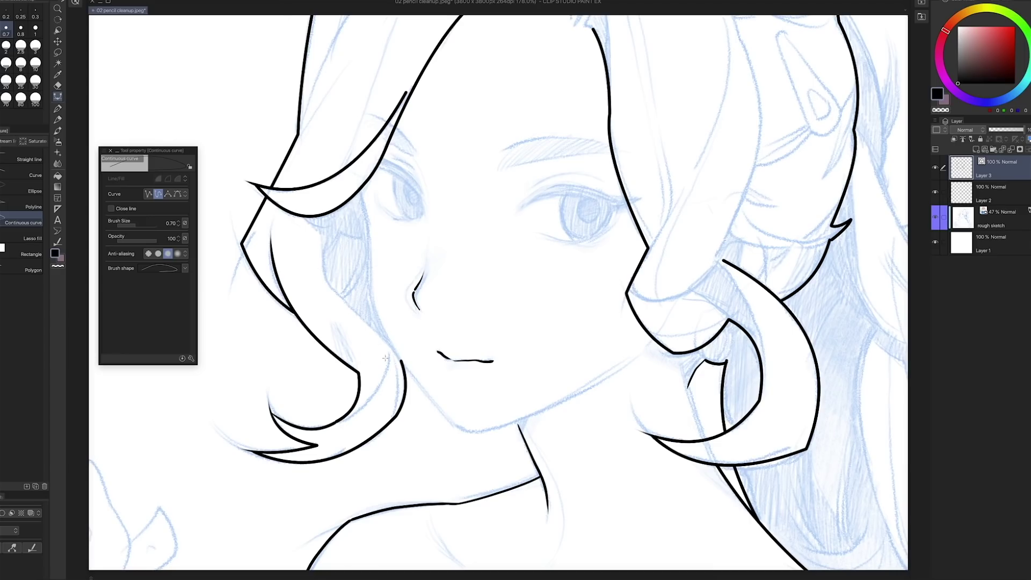
click(359, 190)
click(369, 279)
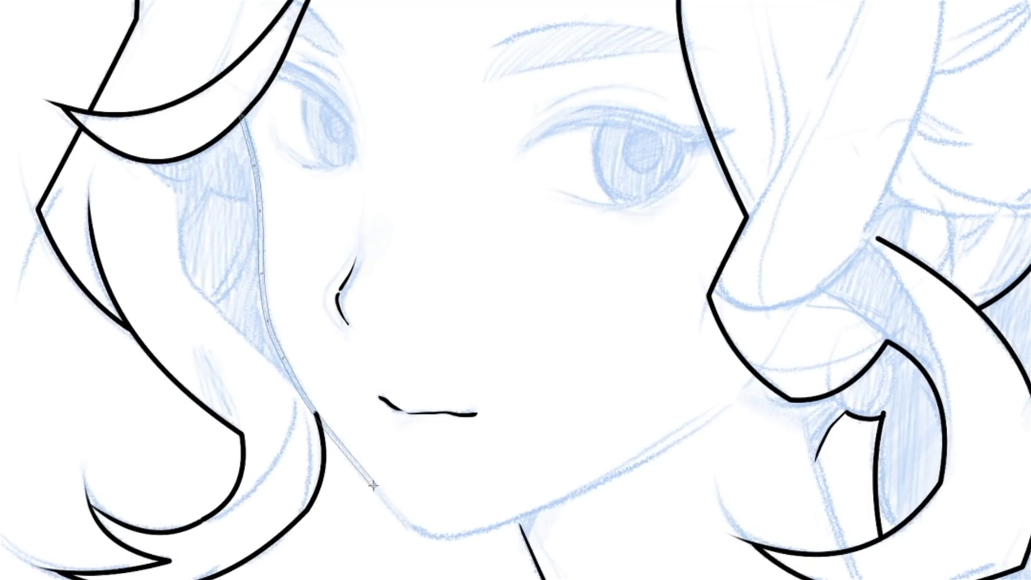
click(458, 426)
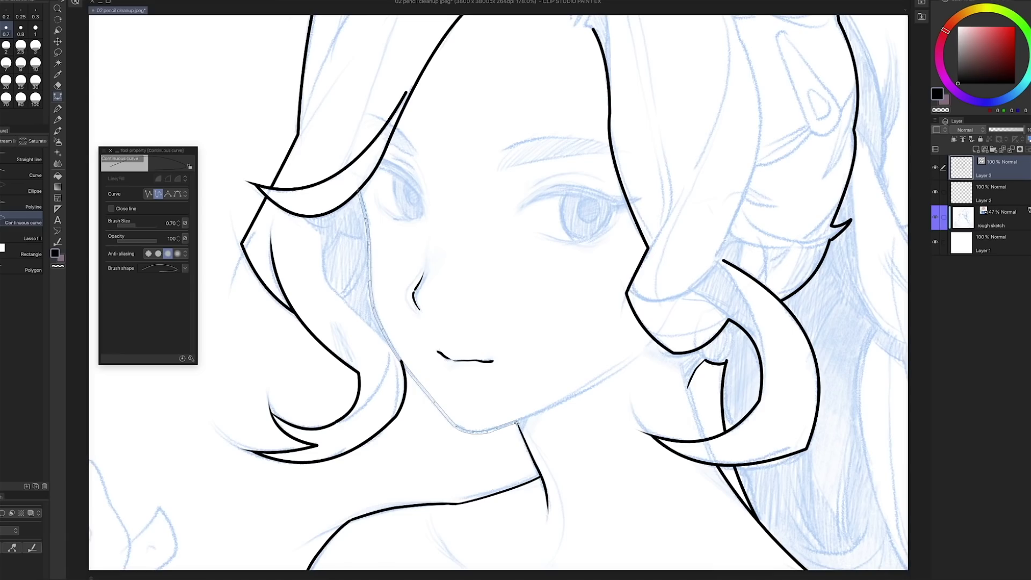
double_click(517, 422)
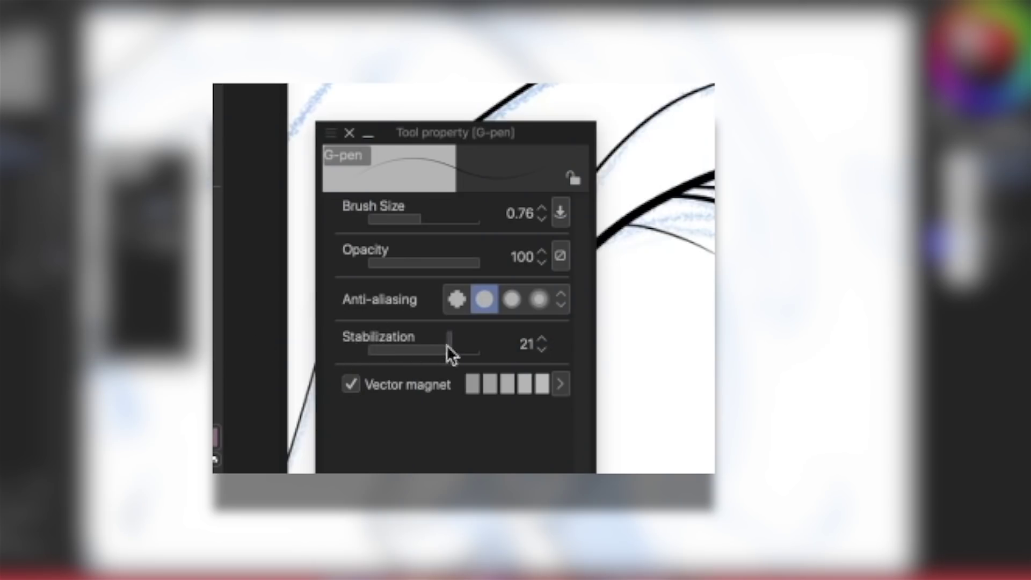
Step: Raise the G-pen Stabilization to 52 and ink the edges of the front hair lock beside the hair clip
drag(444, 346, 458, 346)
drag(346, 155, 378, 222)
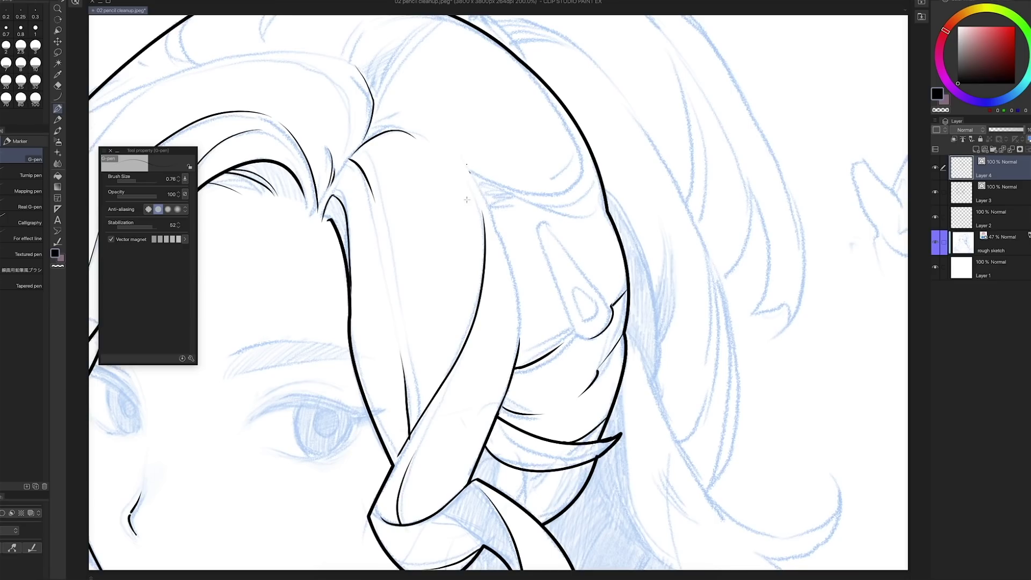
mouse_move(466, 173)
mouse_down()
mouse_move(496, 211)
mouse_move(512, 258)
mouse_move(513, 344)
mouse_up()
mouse_move(421, 113)
mouse_down()
mouse_move(458, 311)
mouse_move(529, 225)
mouse_move(513, 164)
mouse_move(519, 270)
mouse_up()
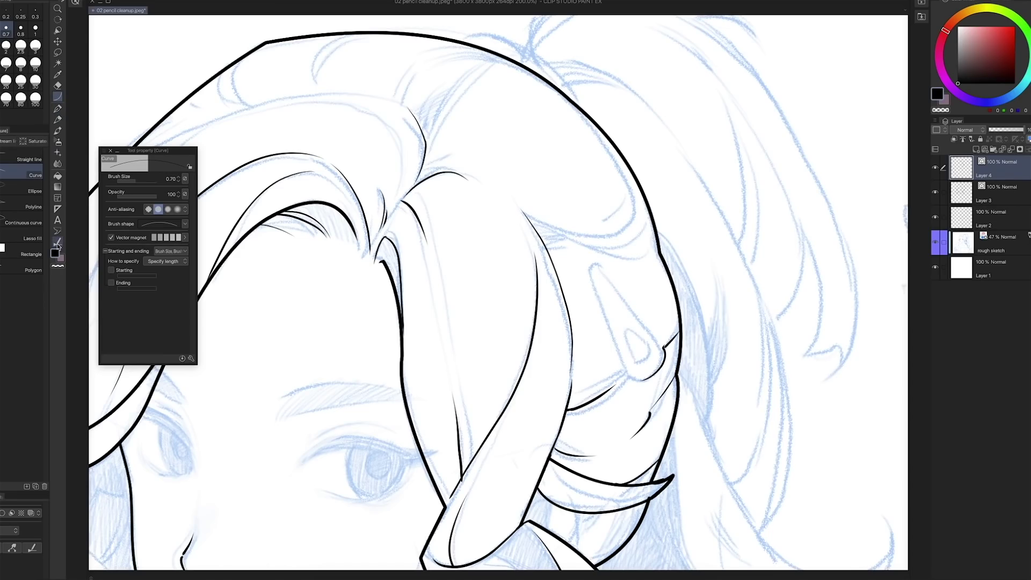
Step: Pull the outer line of the front hair lock sideways with the Pinch vector line tool
click(58, 243)
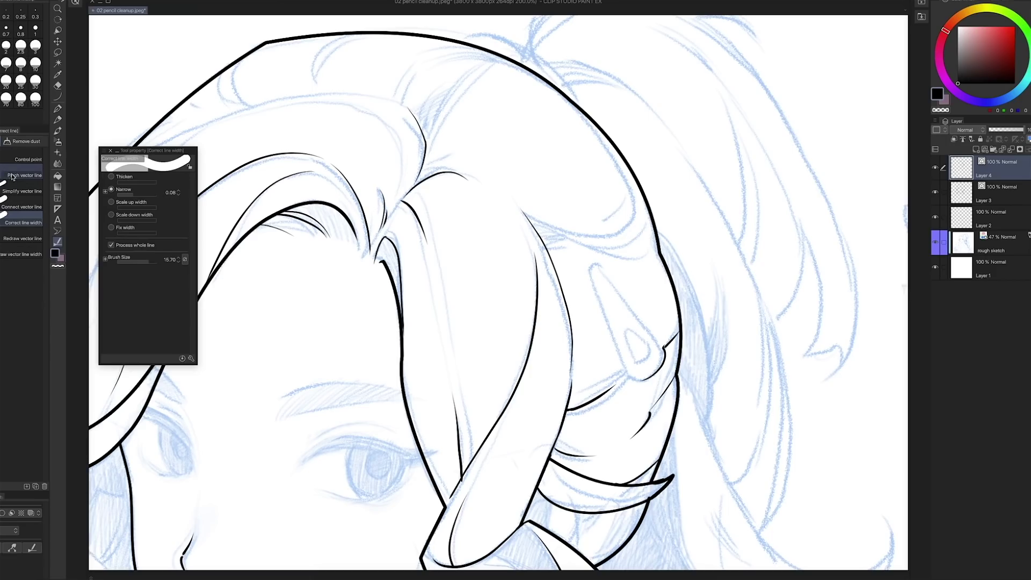
click(25, 177)
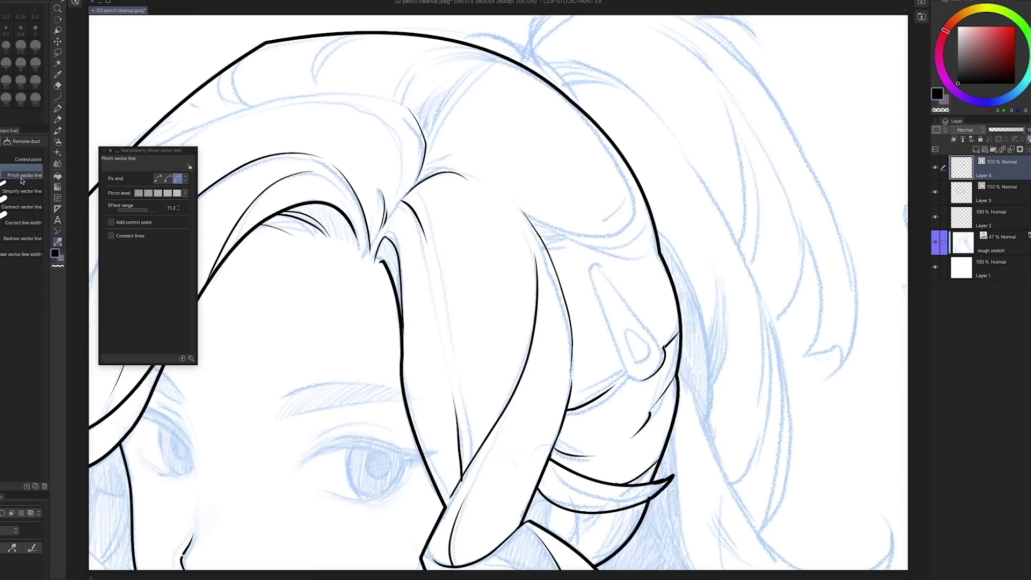
drag(570, 365, 569, 367)
drag(568, 366, 579, 365)
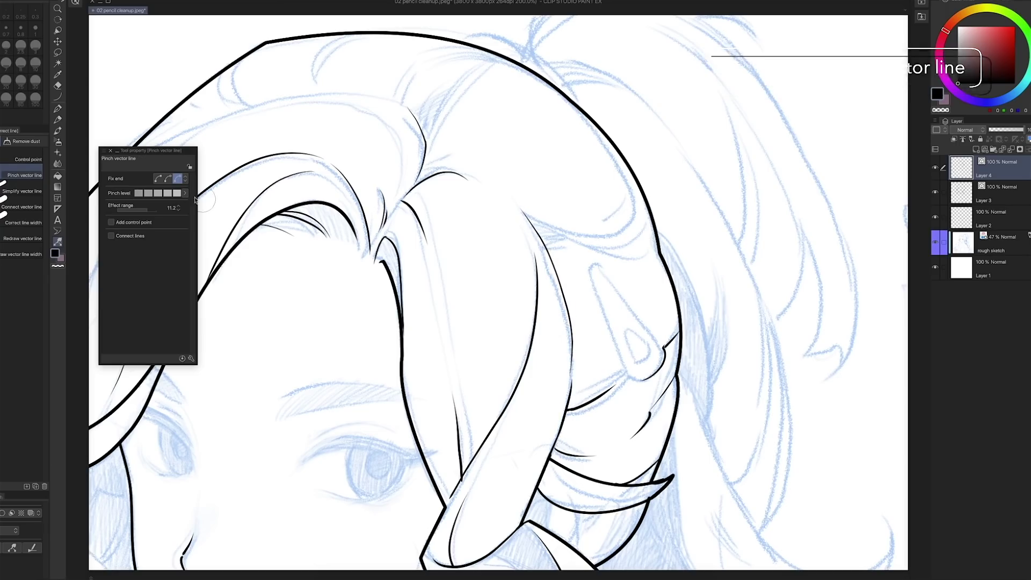
Step: Set the Pinch vector line Effect range to 1.6, lower its Pinch level by one, and fix both line ends
drag(146, 212, 144, 213)
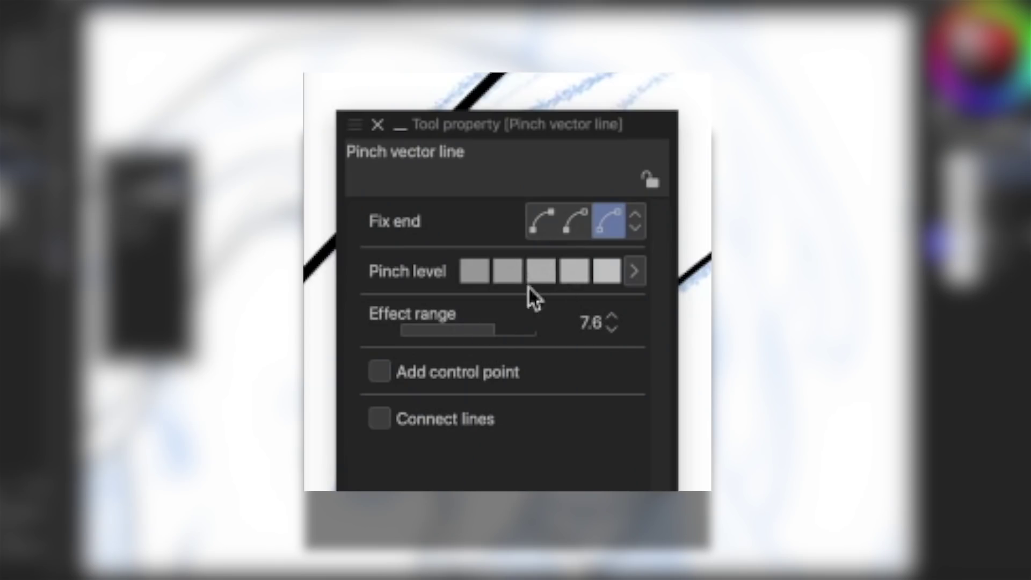
drag(492, 327, 537, 297)
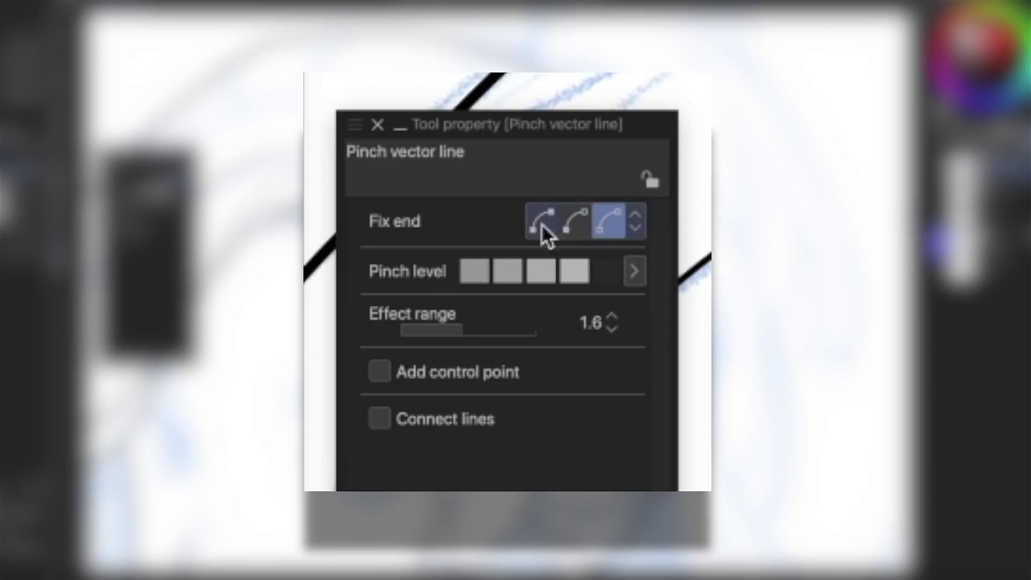
click(548, 227)
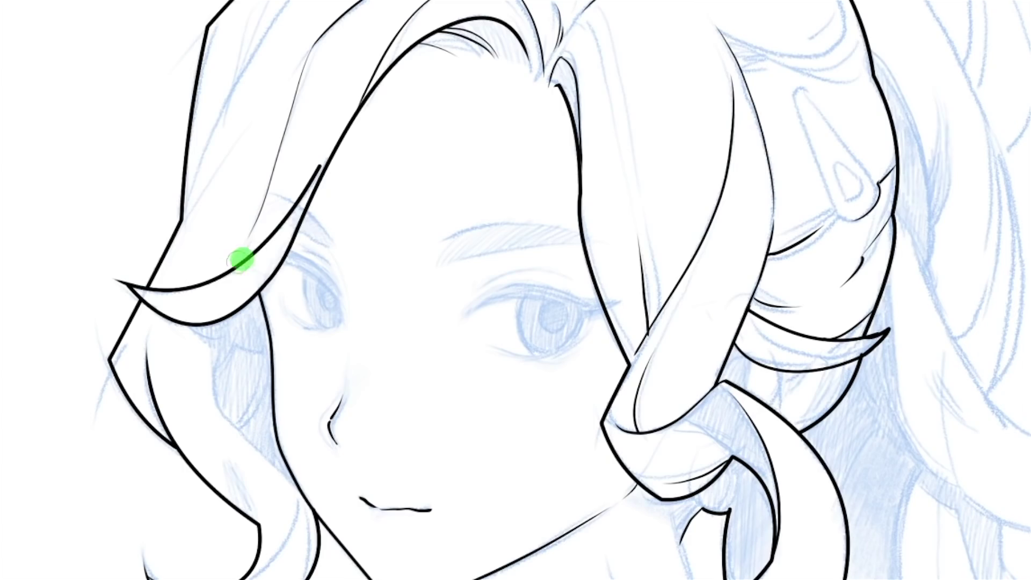
Step: Correct the vector line along the upper edge of the hair flick beside the far eye
drag(239, 258, 216, 278)
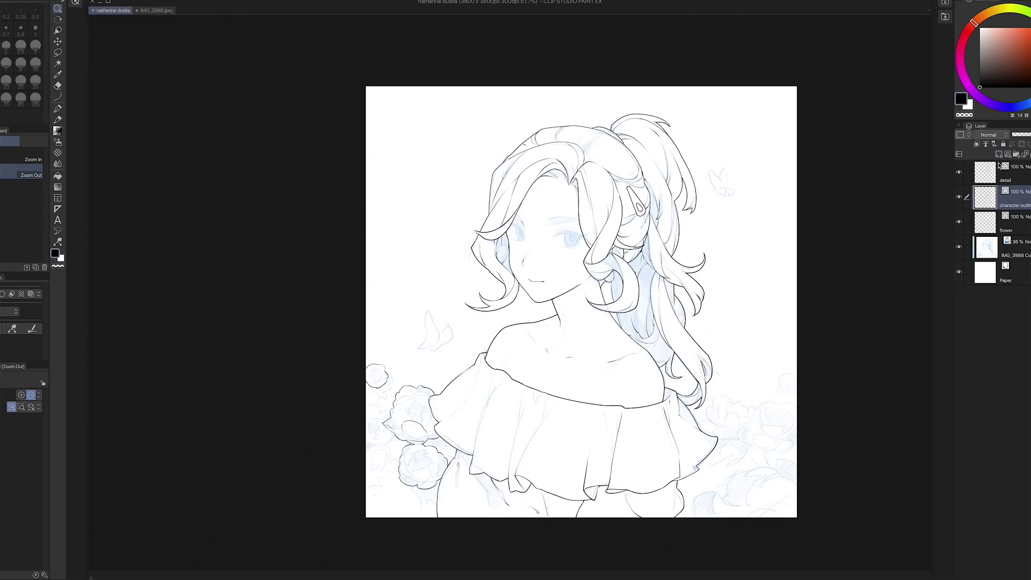
Step: Add a raster layer above the character outline layer and name the inner line art layer detail
click(999, 155)
text(etail)
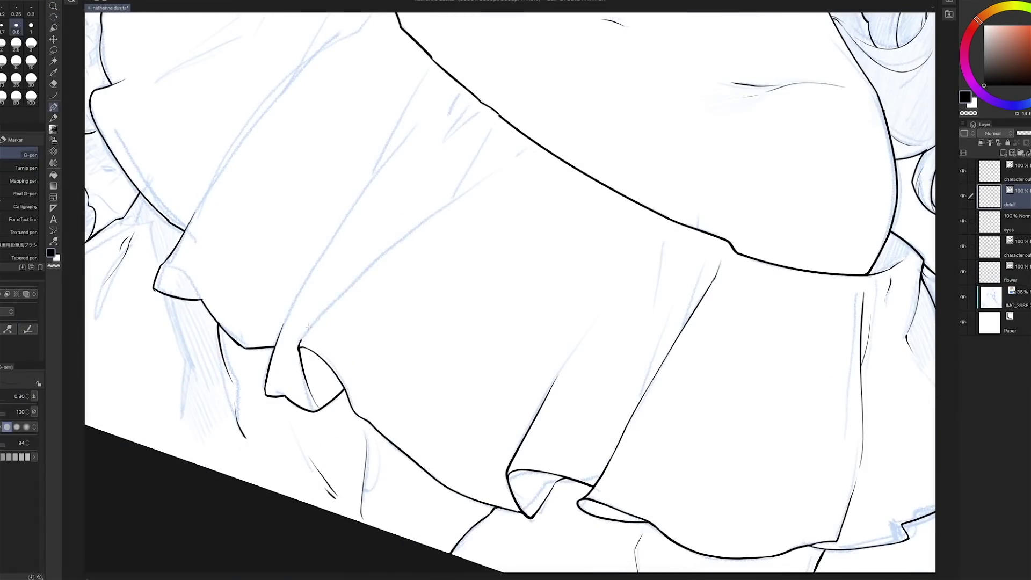
Step: Ink the fold lines of the dress ruffle on the detail layer with the G-pen and the Curve tool
mouse_move(299, 346)
mouse_down()
mouse_move(448, 201)
mouse_move(493, 172)
mouse_up()
key(u)
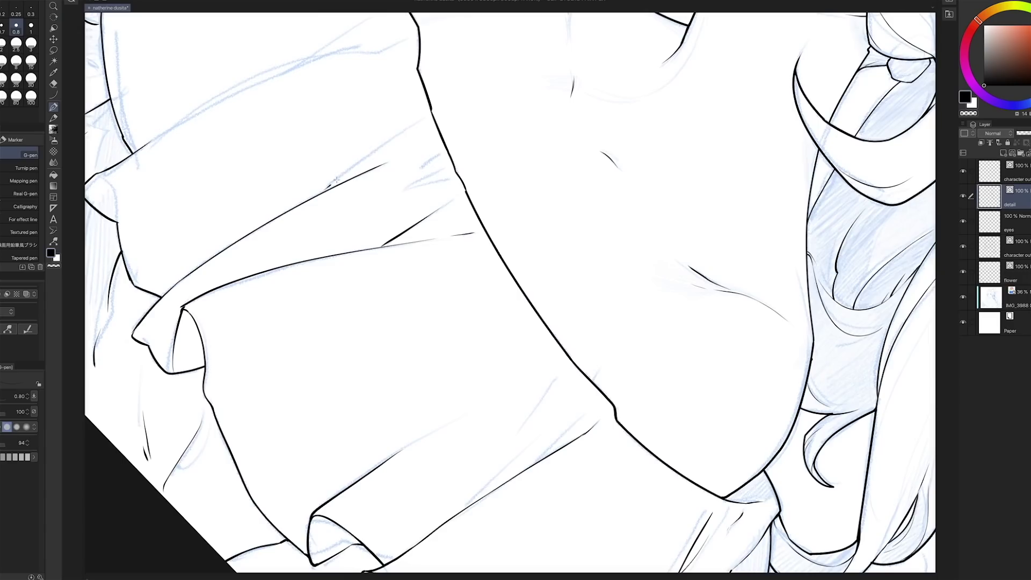
drag(454, 176, 579, 286)
click(25, 168)
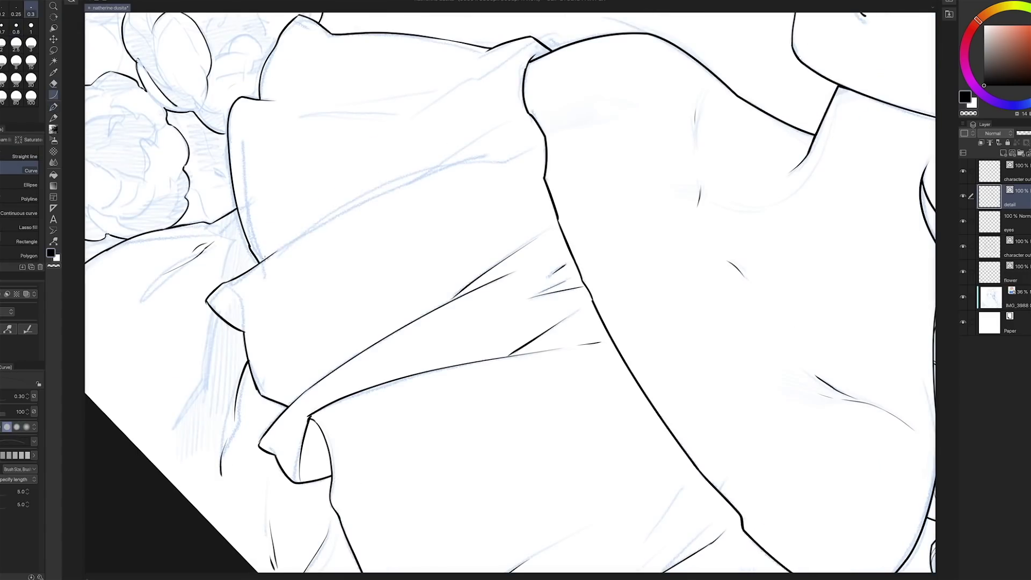
mouse_move(263, 262)
mouse_down()
mouse_move(467, 164)
mouse_move(500, 162)
mouse_up()
key(comma)
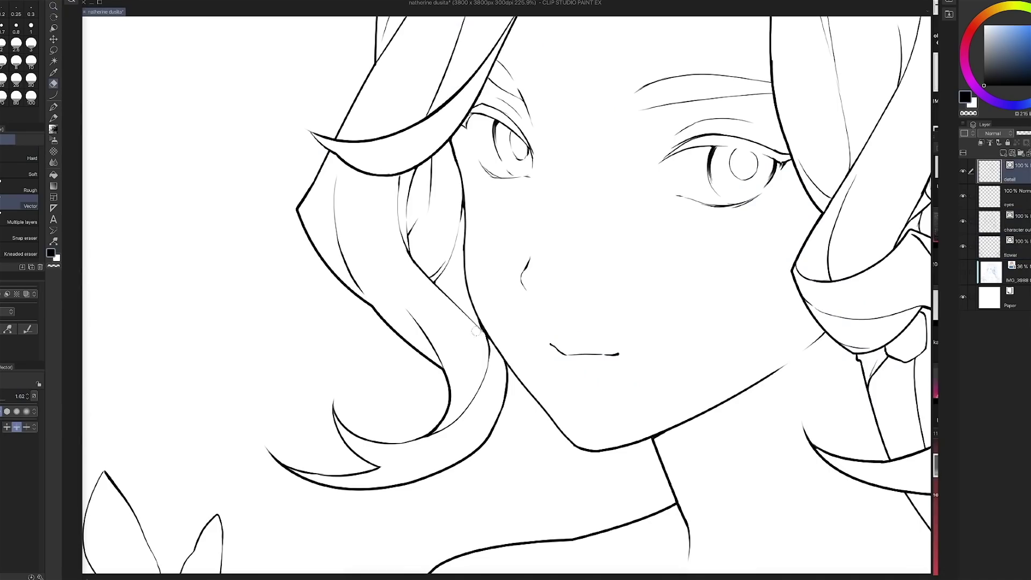
Step: Flip the canvas view horizontally and thicken the jawline on the character outline layer with Correct line width
key(h)
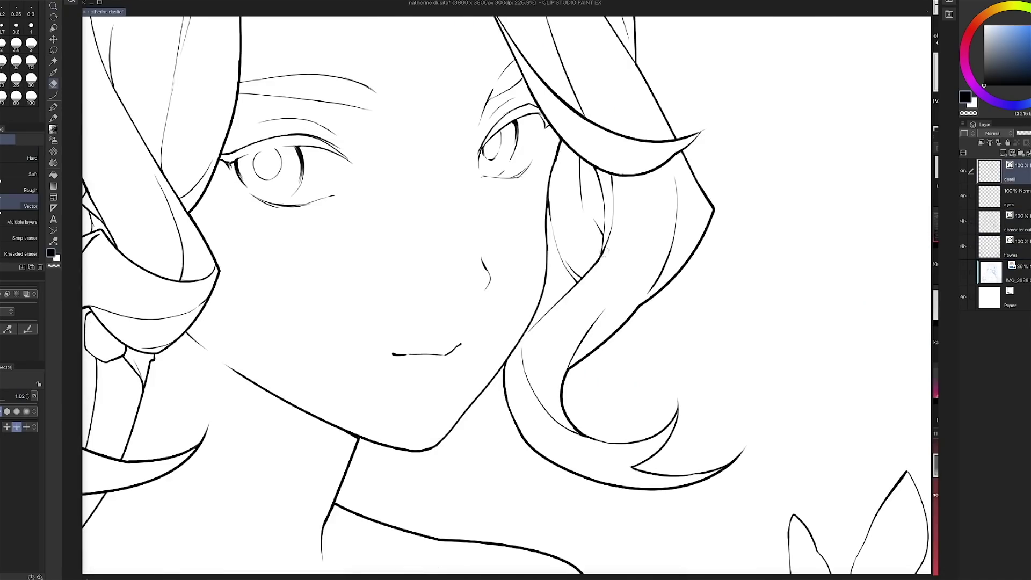
ctrl+shift+click(590, 275)
key(y)
mouse_move(491, 353)
mouse_down()
mouse_move(502, 371)
mouse_move(444, 438)
mouse_up()
key(u)
scroll(446, 436, down, 4)
scroll(591, 301, up, 4)
key(y)
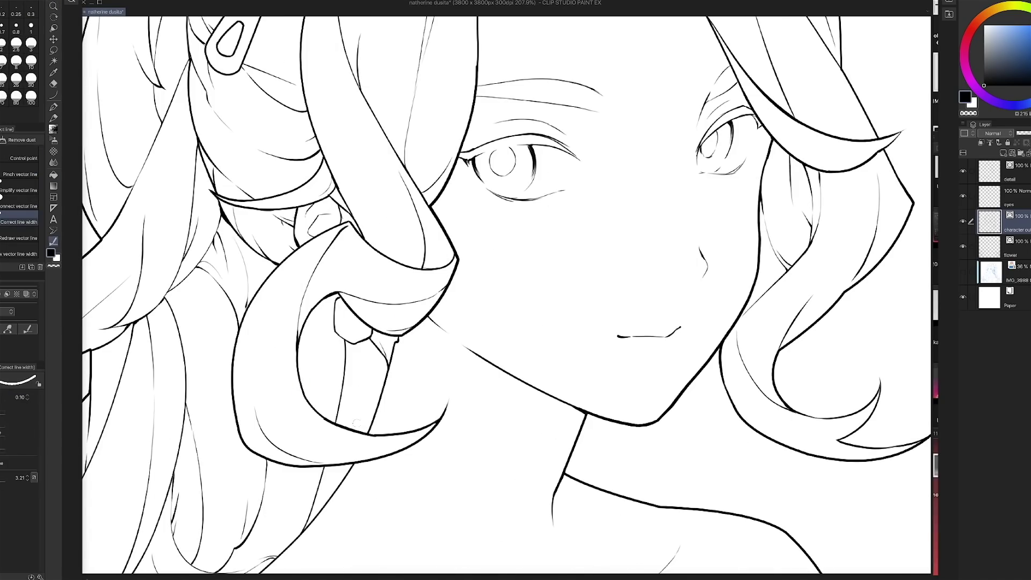
scroll(352, 457, down, 4)
scroll(548, 225, up, 4)
drag(543, 199, 562, 247)
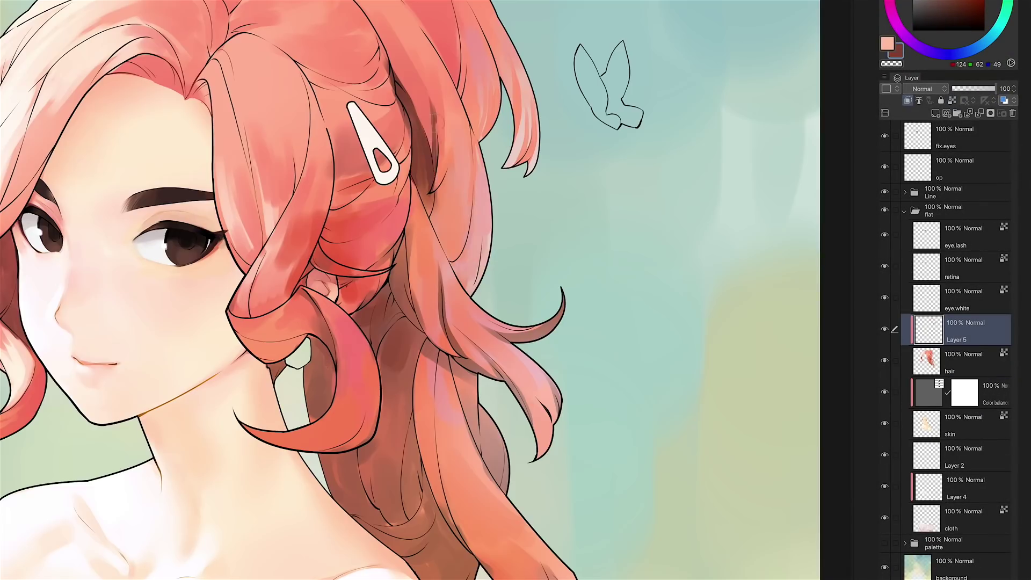
Step: Paint soft salmon-pink strokes over the ponytail, side locks and fringe on Layer 5, clipped above the hair layer
drag(437, 156, 460, 237)
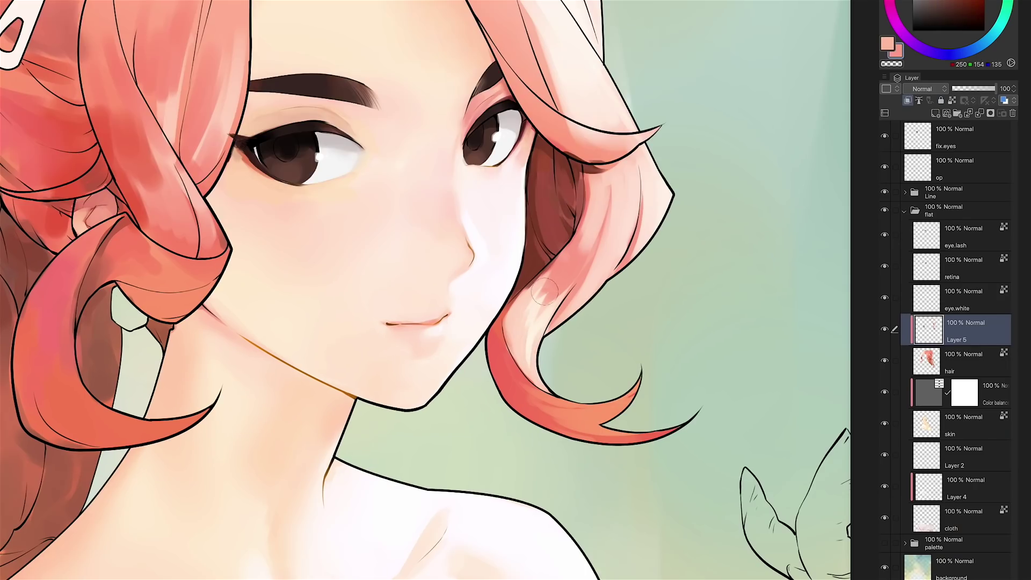
mouse_move(559, 322)
mouse_down()
mouse_move(647, 188)
mouse_move(661, 141)
mouse_up()
drag(564, 161, 650, 129)
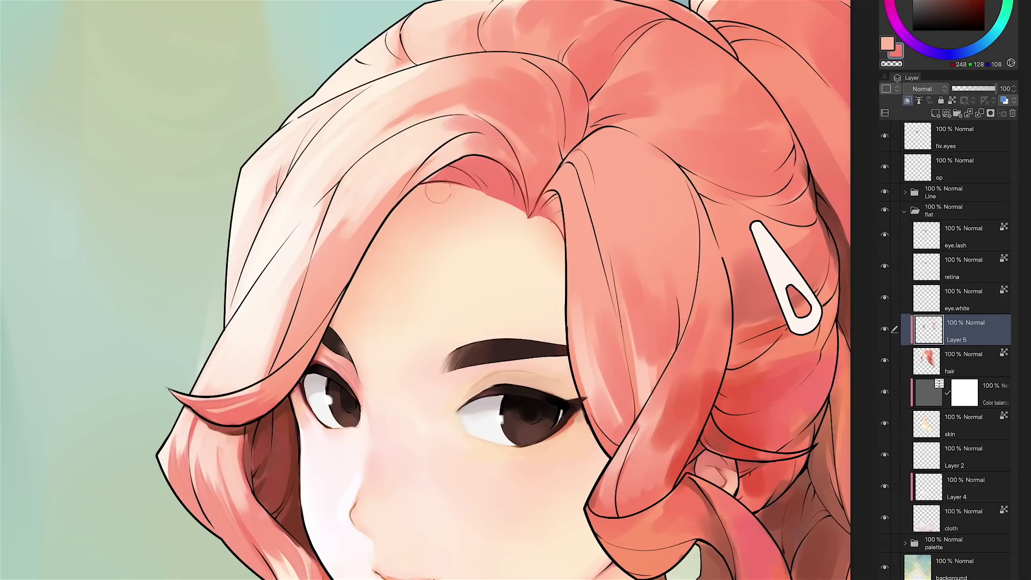
drag(425, 183, 505, 151)
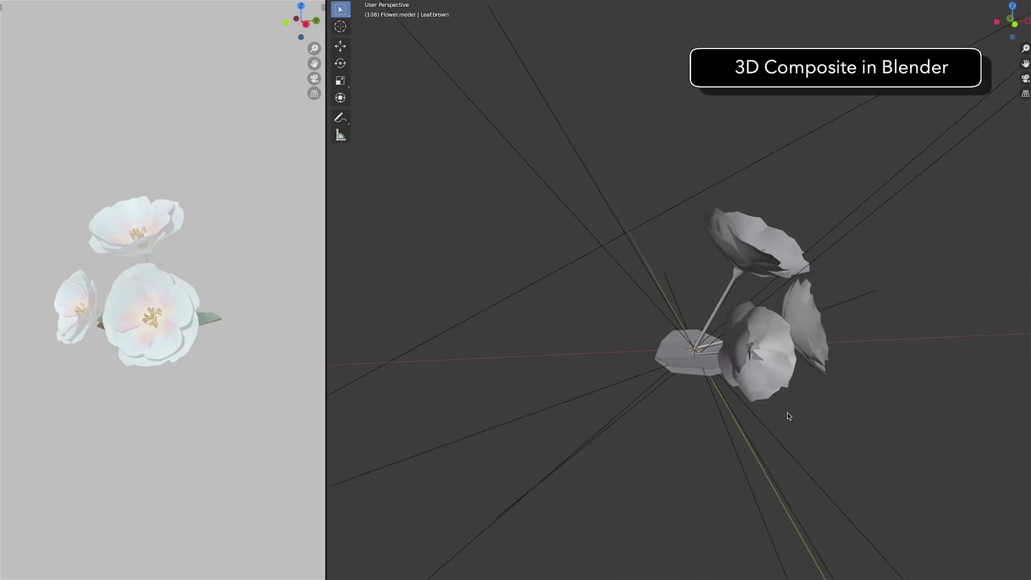
Step: Switch to Blender and examine the flower model and the arched scene with the character and bushes from different angles
drag(788, 417, 695, 423)
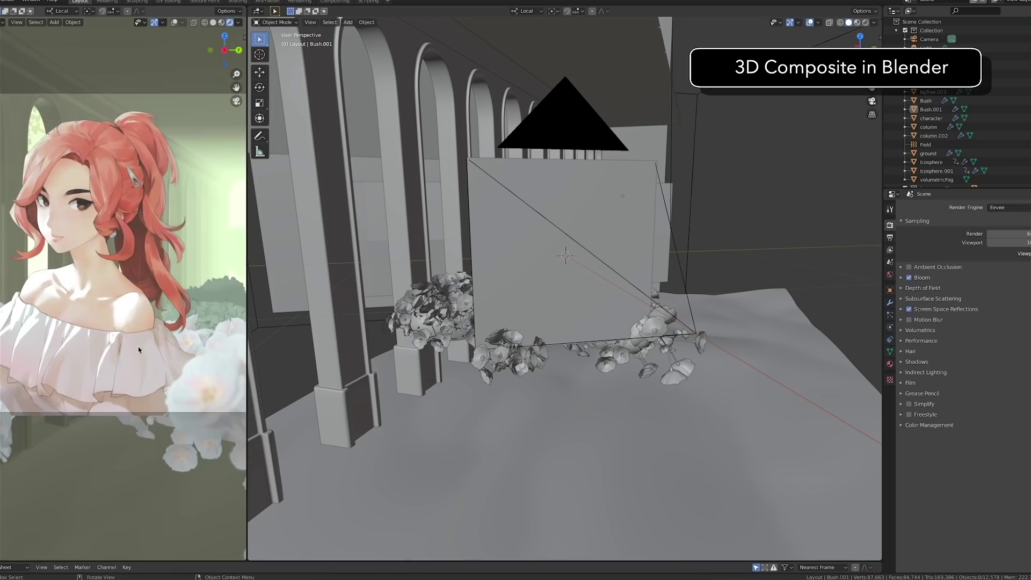
drag(634, 272, 588, 292)
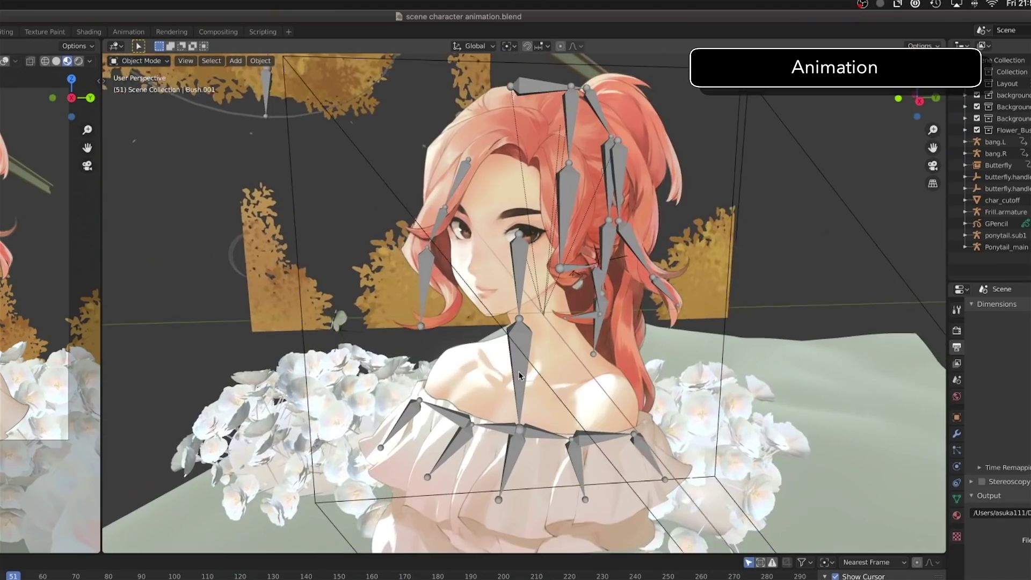
Step: Play back the rigged character animation to check the motion of the hair, dress frill and butterfly
key(space)
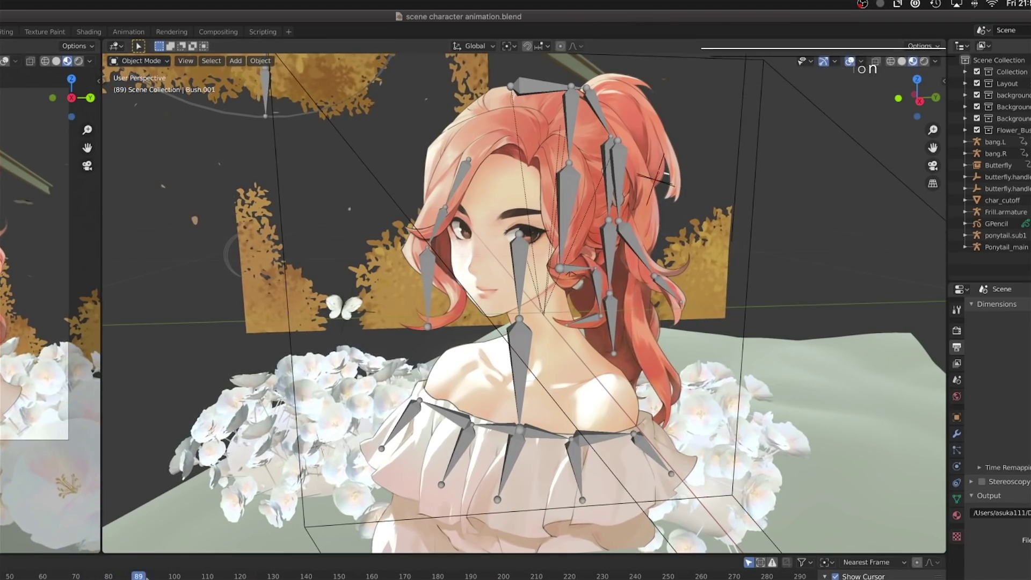
click(17, 575)
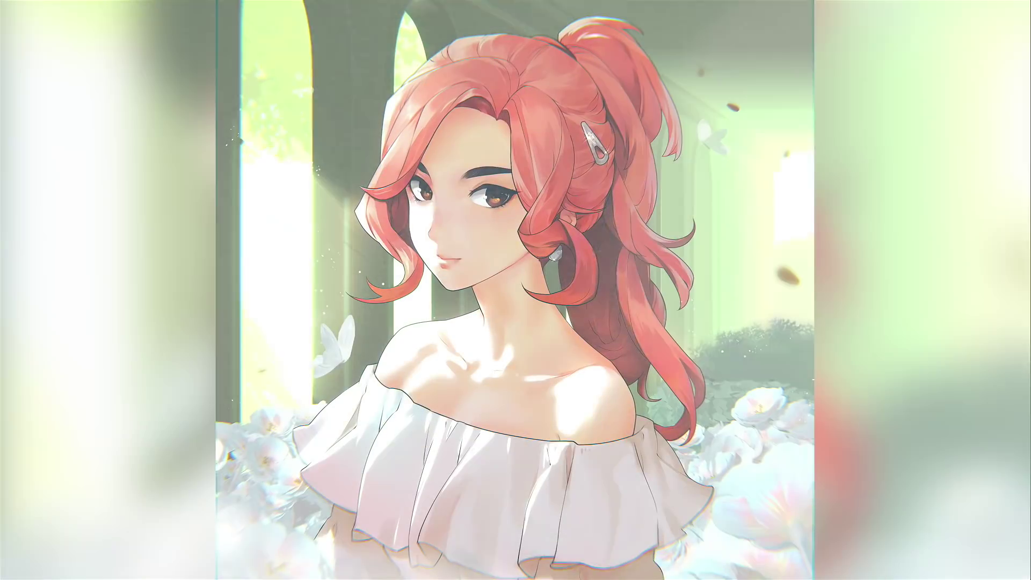